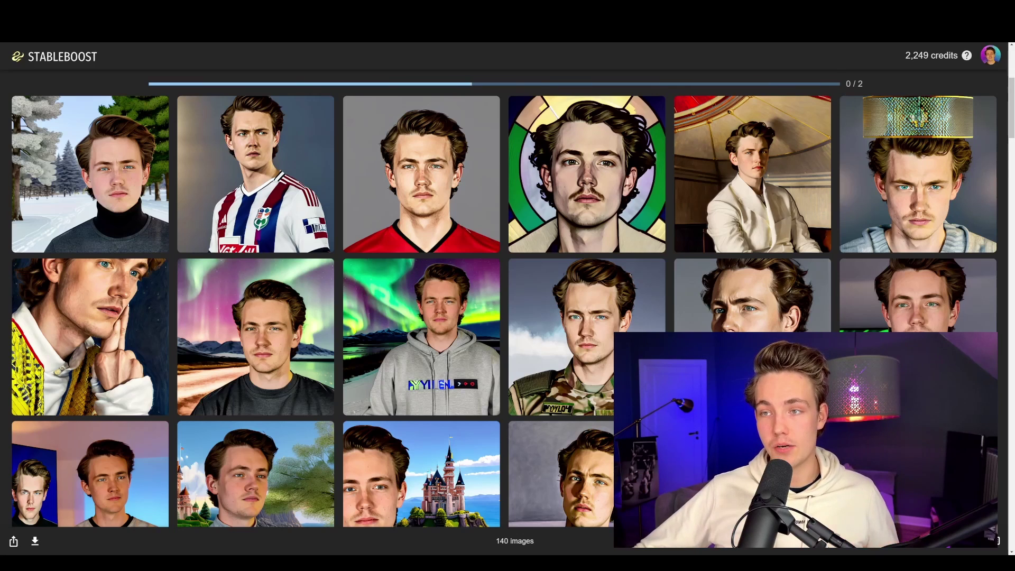
Scroll to the top of the Home page to show the prompt box, Model and image-count fields.
scroll(90, 174, "up", 5)
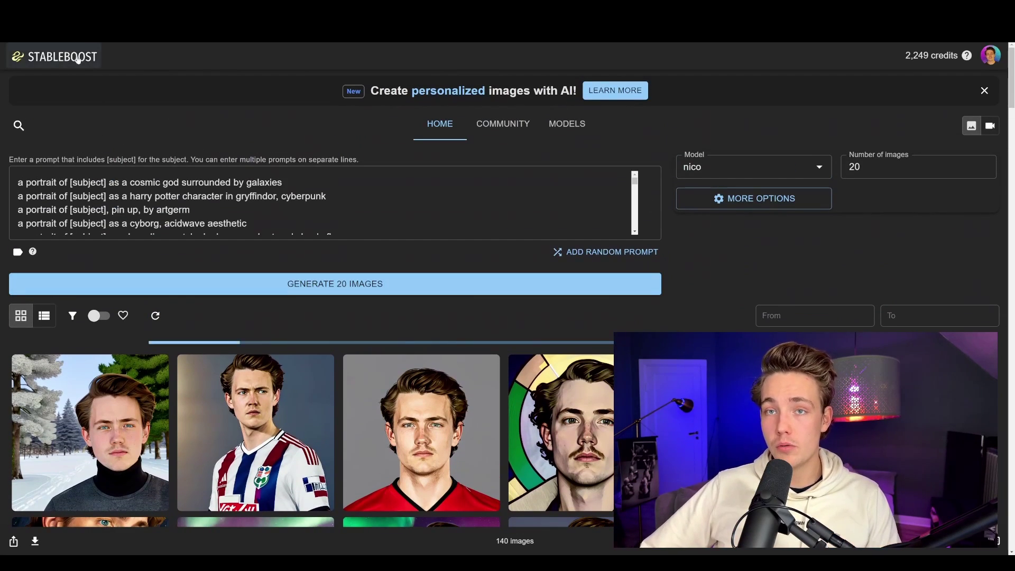
From the Models tab, create a new model and choose 'man' as the subject class.
left_click(561, 130)
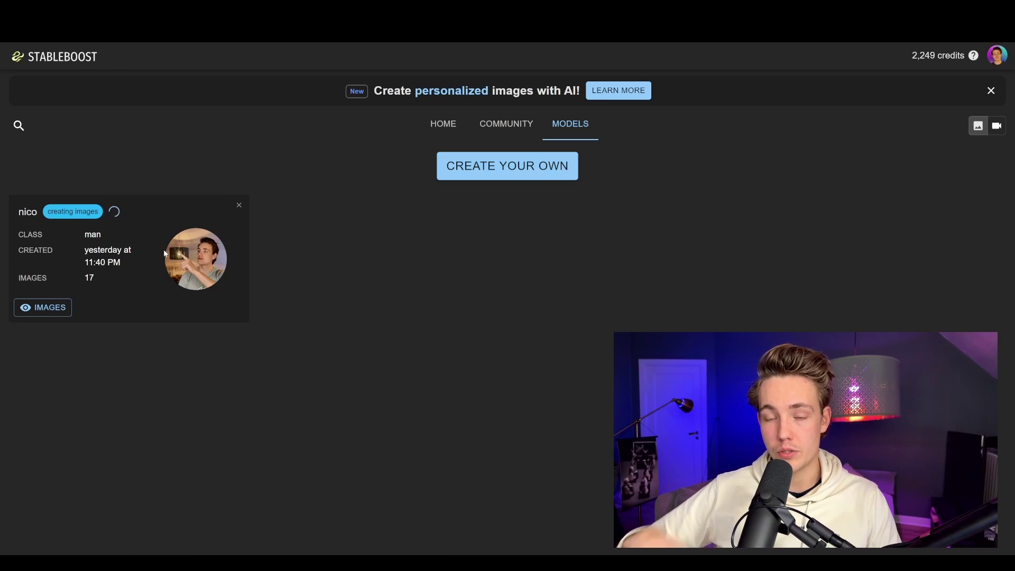
left_click(483, 170)
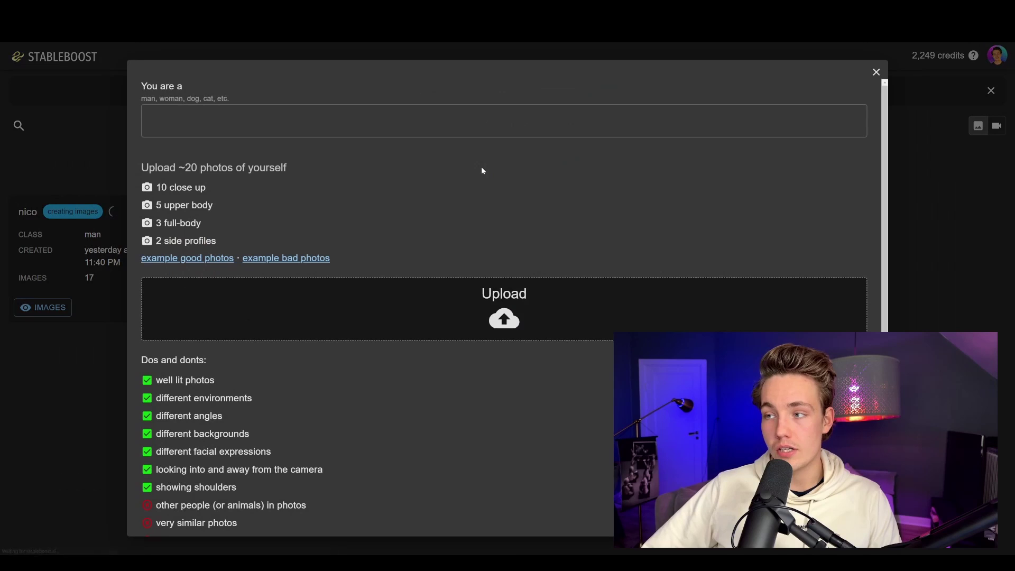
left_click(151, 121)
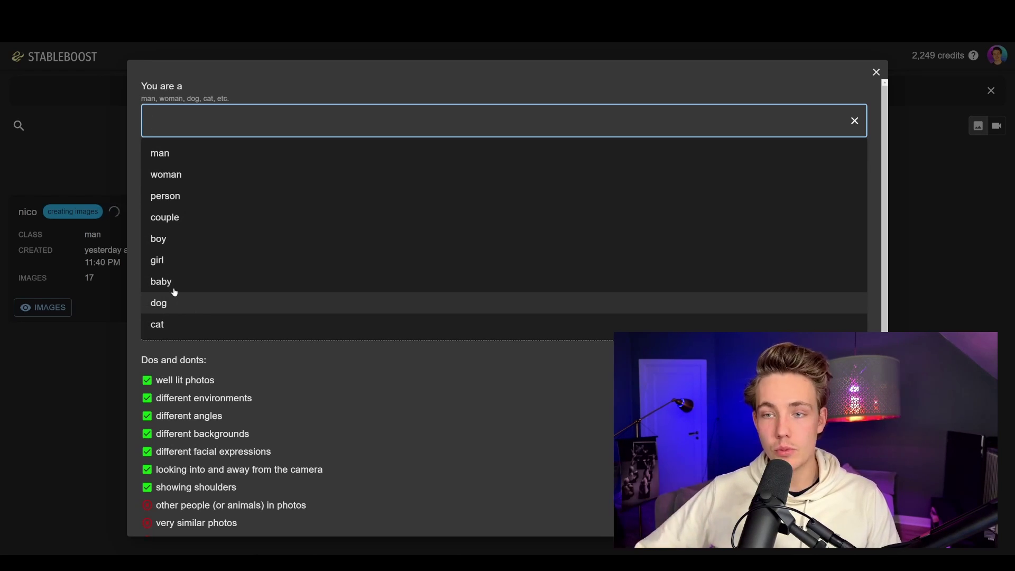
left_click(172, 158)
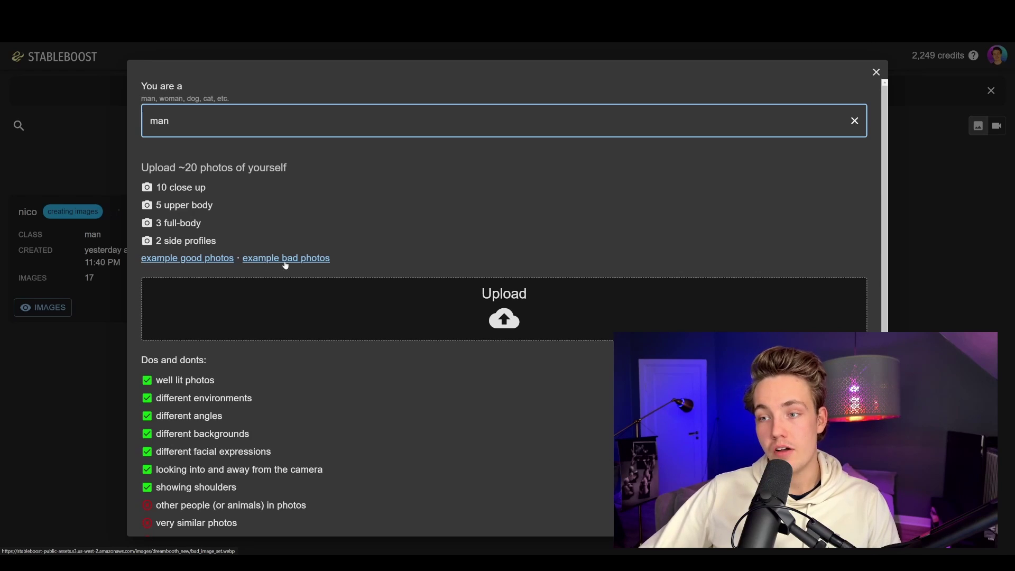
scroll(282, 274, "down", 2)
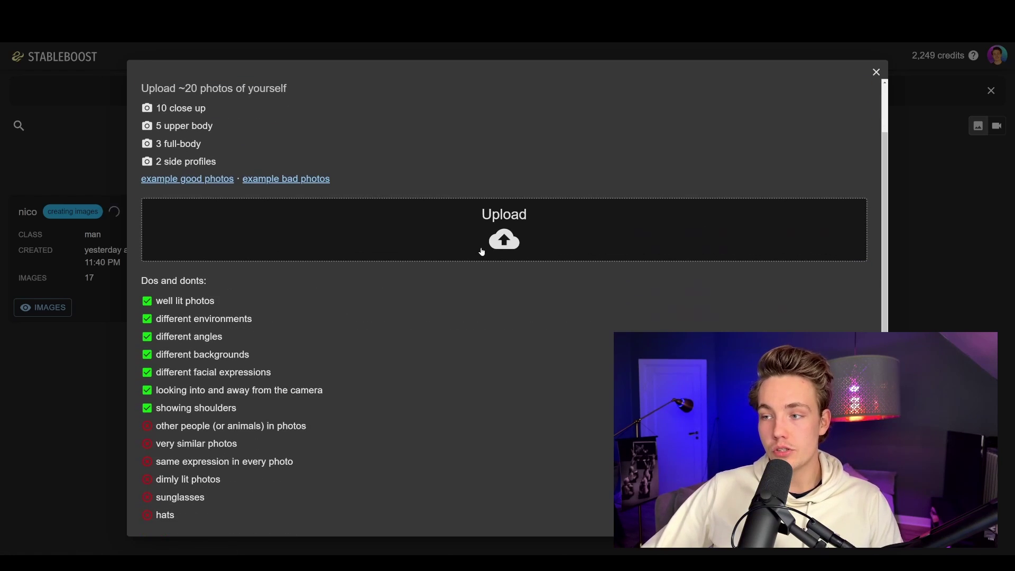
Upload every selfie in the folder, selected all at once with Ctrl+A, to the new model.
left_click(515, 234)
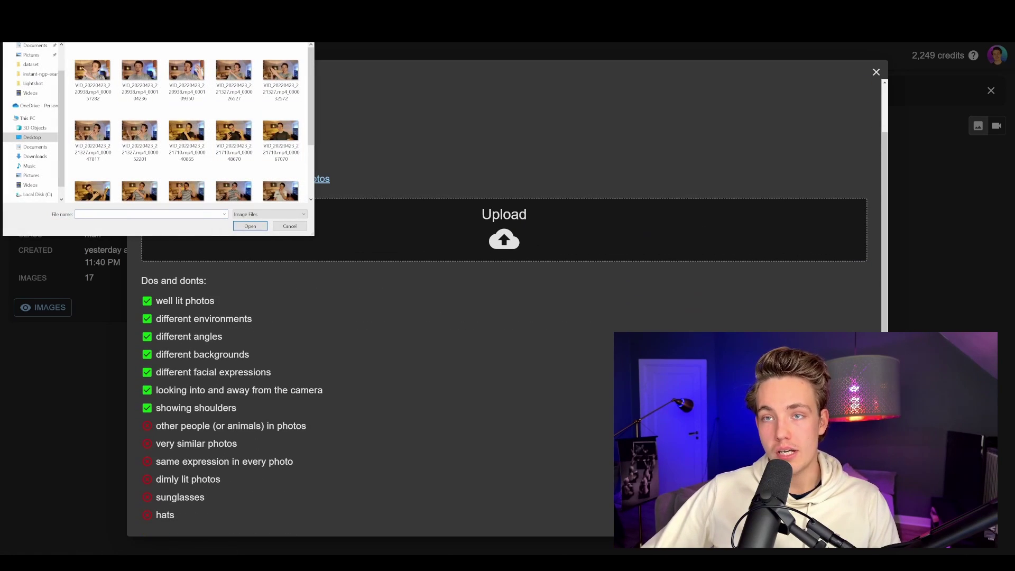
left_click_drag(183, 12, 279, 49)
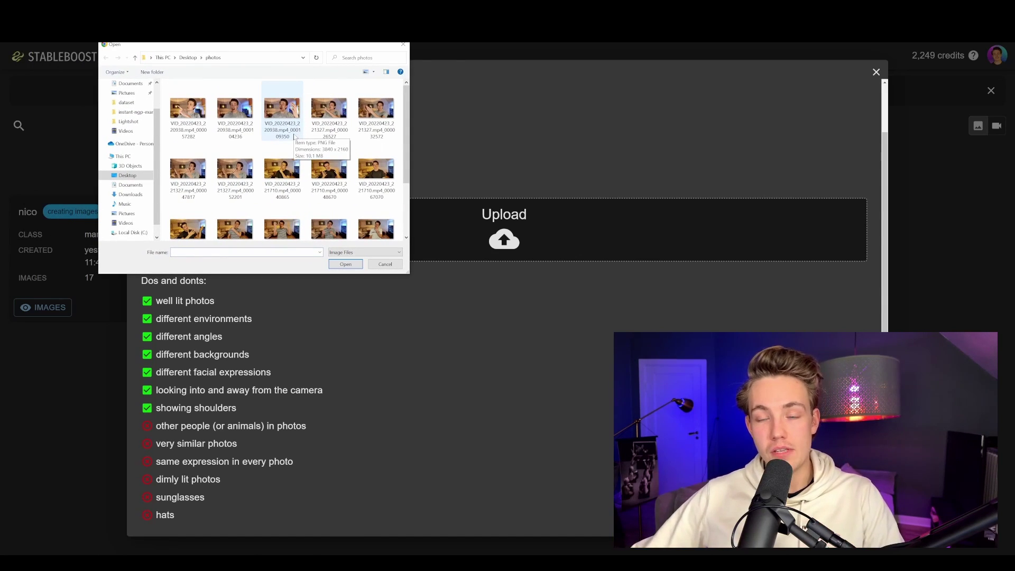
left_click(194, 116)
key("ctrl+a")
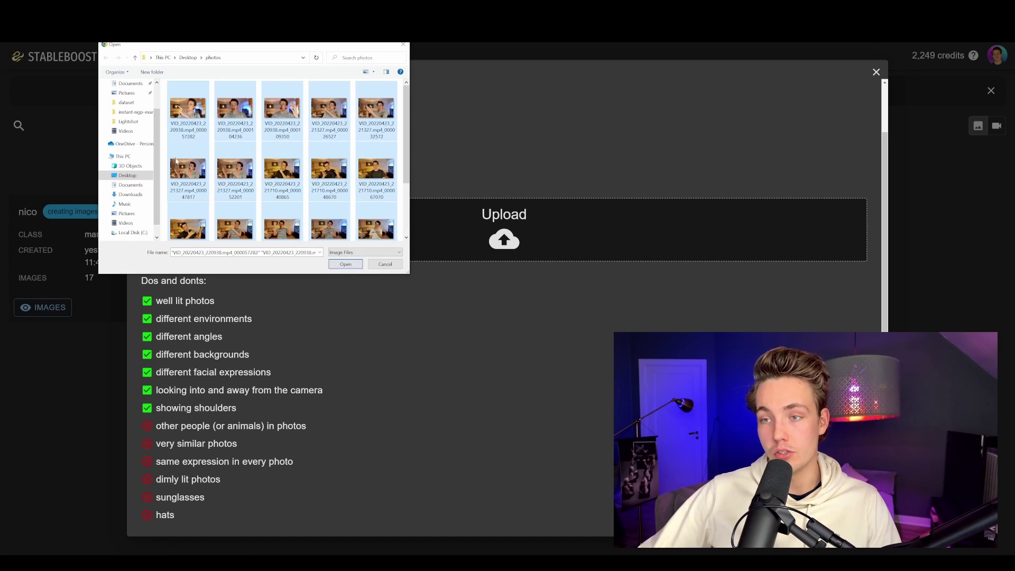
left_click(344, 265)
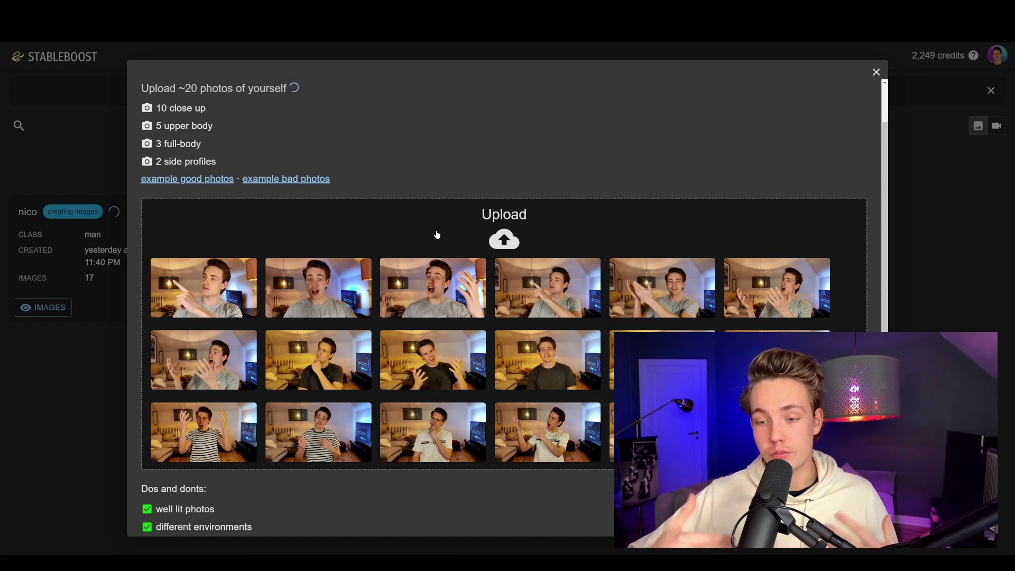
Enter the subject's short name as the model name.
scroll(222, 322, "down", 8)
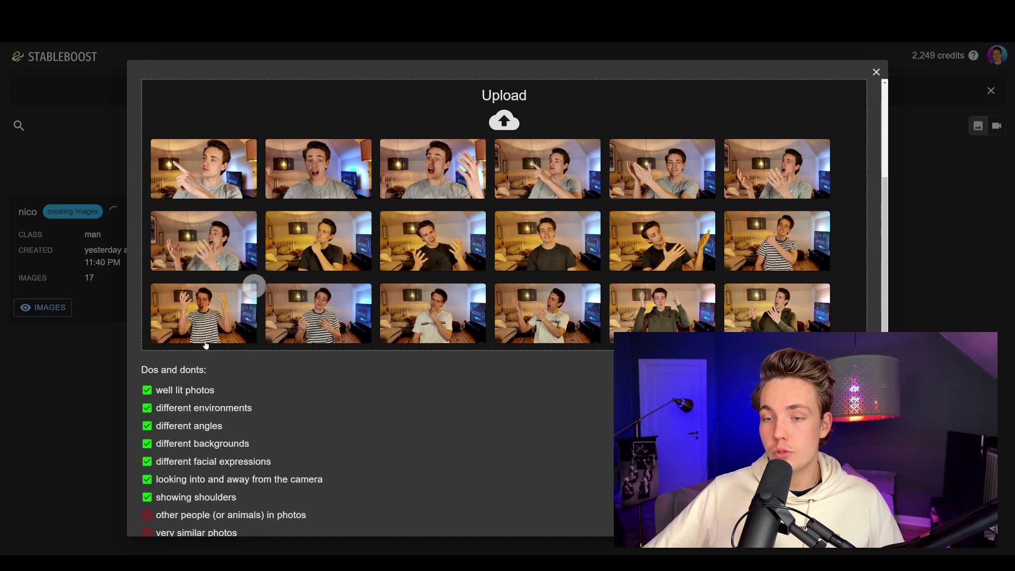
left_click(222, 377)
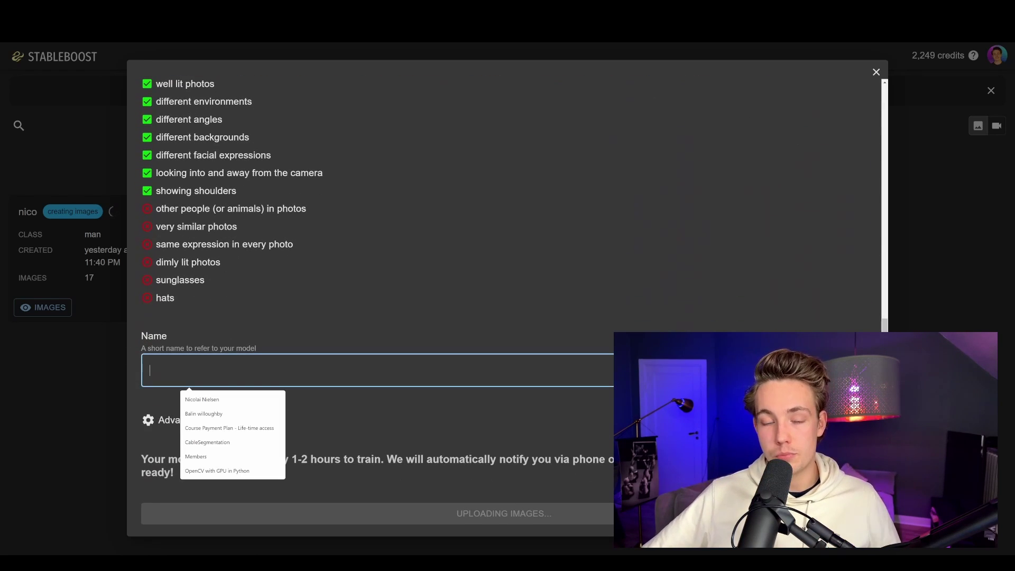
type("Nico")
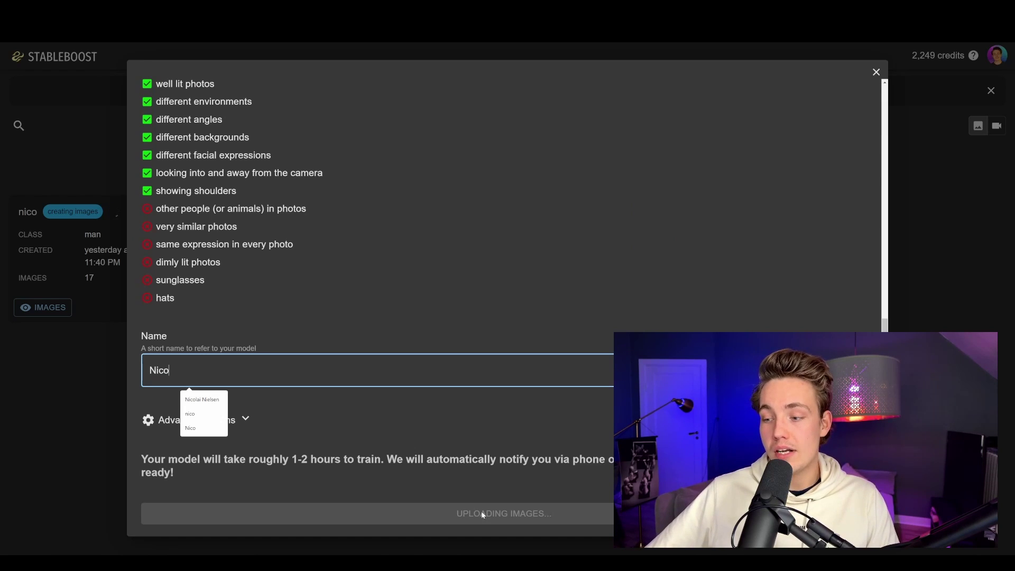
left_click(248, 433)
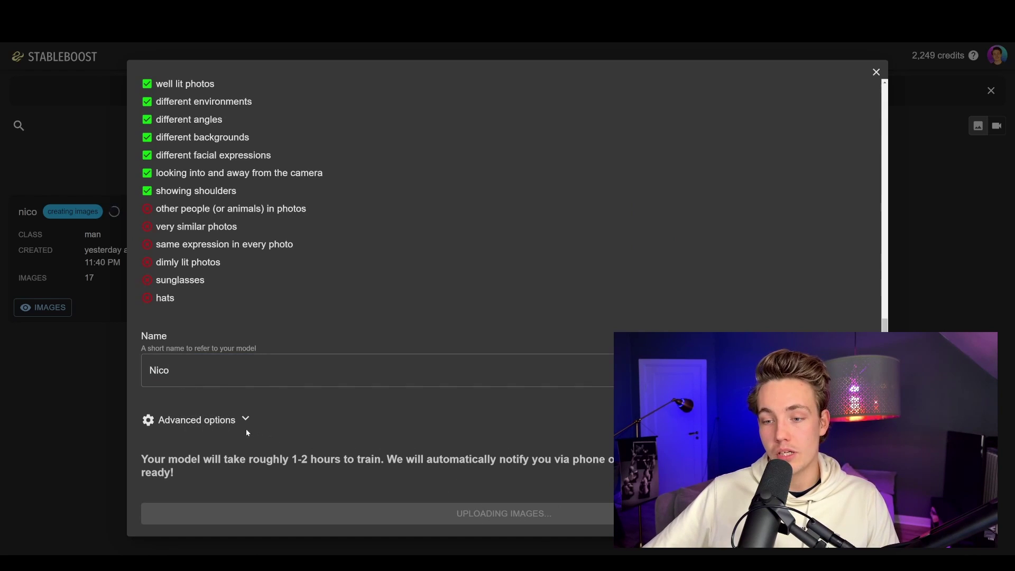
Expand and collapse the advanced training options, then close the training dialog.
left_click(177, 421)
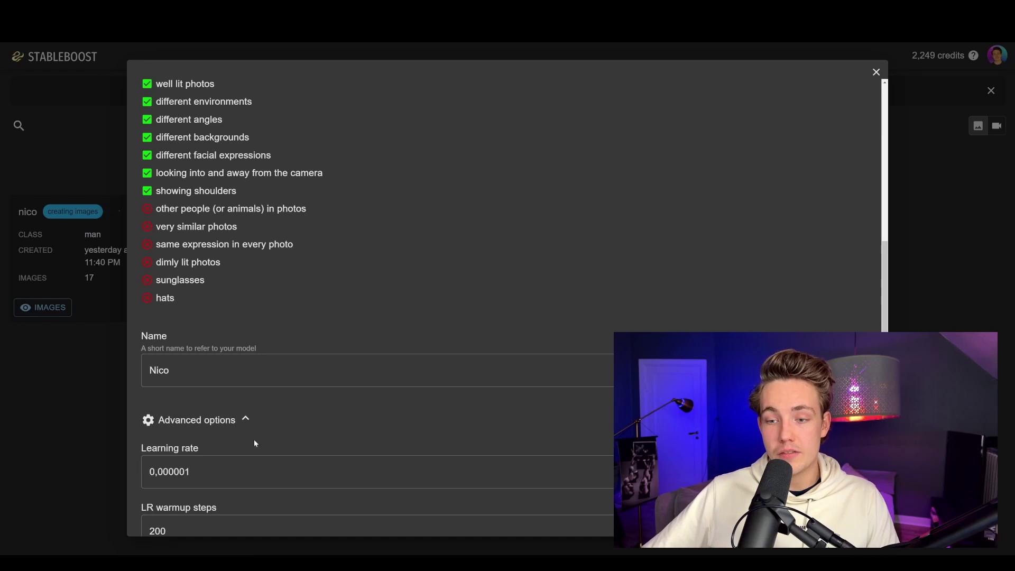
scroll(259, 428, "down", 2)
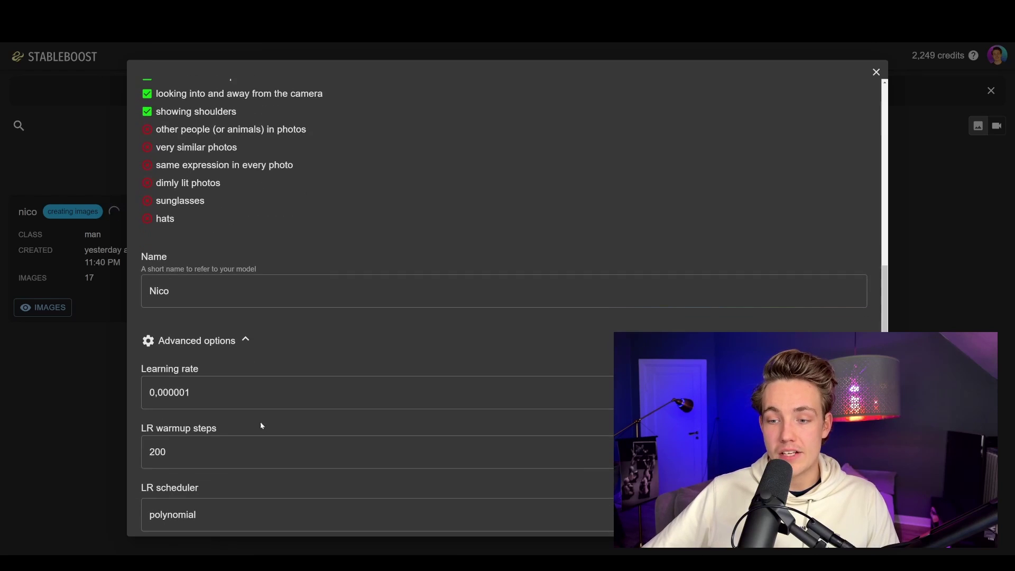
left_click(202, 343)
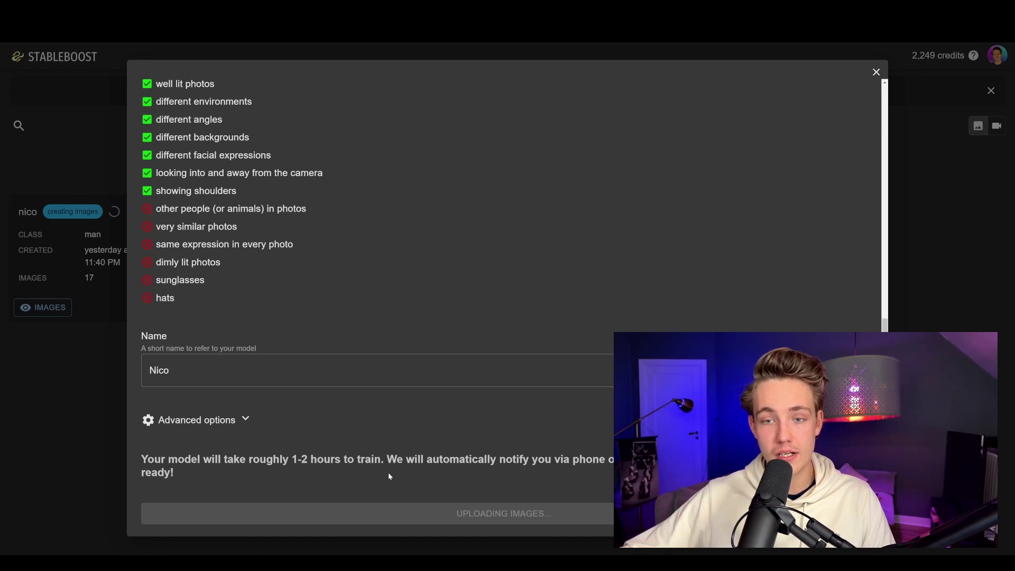
left_click(81, 330)
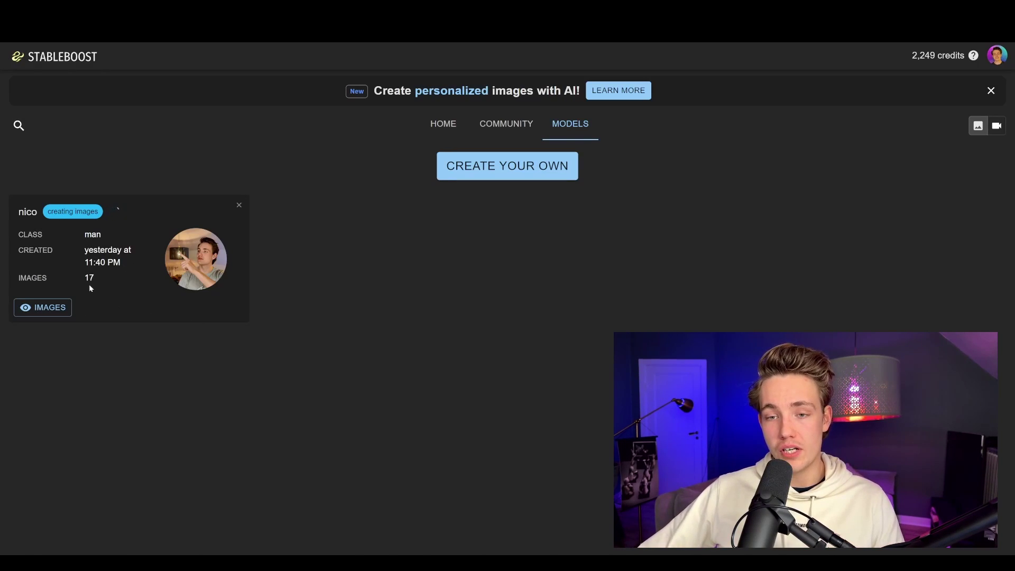
View the model's images and scroll through the prompt list, selecting runs of prompt lines.
left_click(43, 307)
left_click(191, 210)
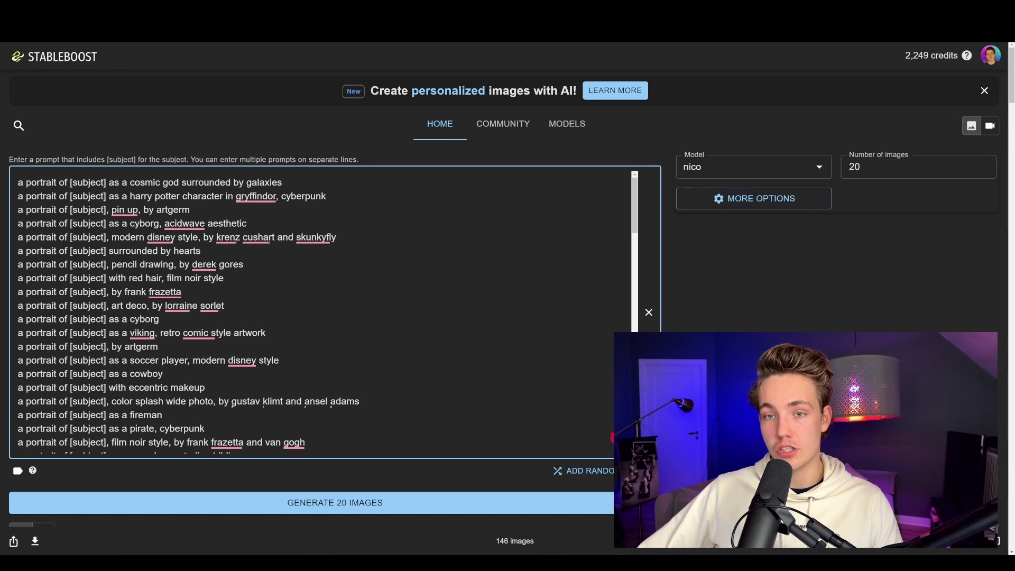
left_click_drag(18, 182, 305, 442)
scroll(317, 312, "down", 2)
scroll(317, 312, "down", 7)
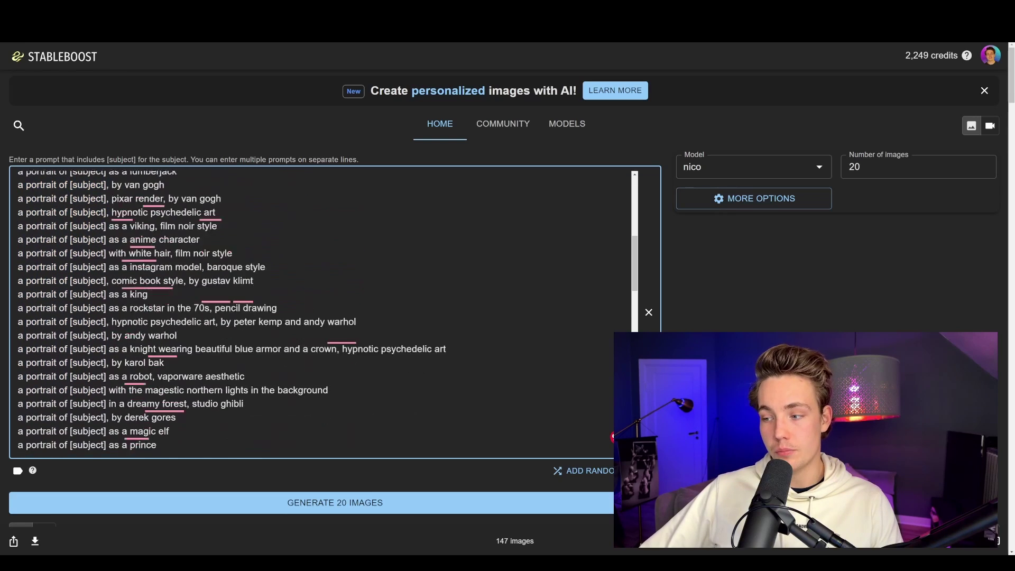
left_click_drag(73, 238, 164, 416)
left_click(164, 417)
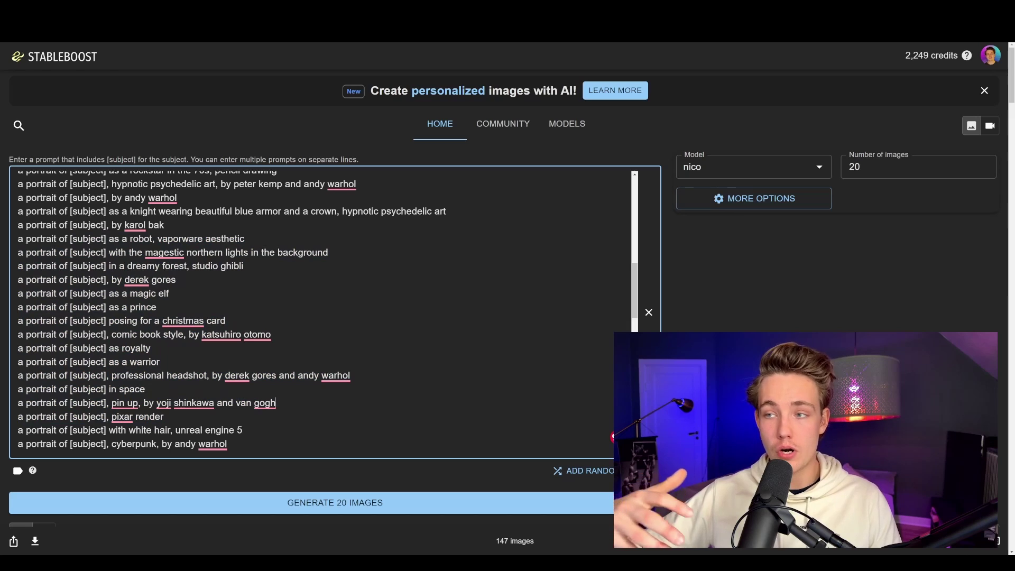
left_click_drag(228, 445, 42, 184)
left_click(156, 308)
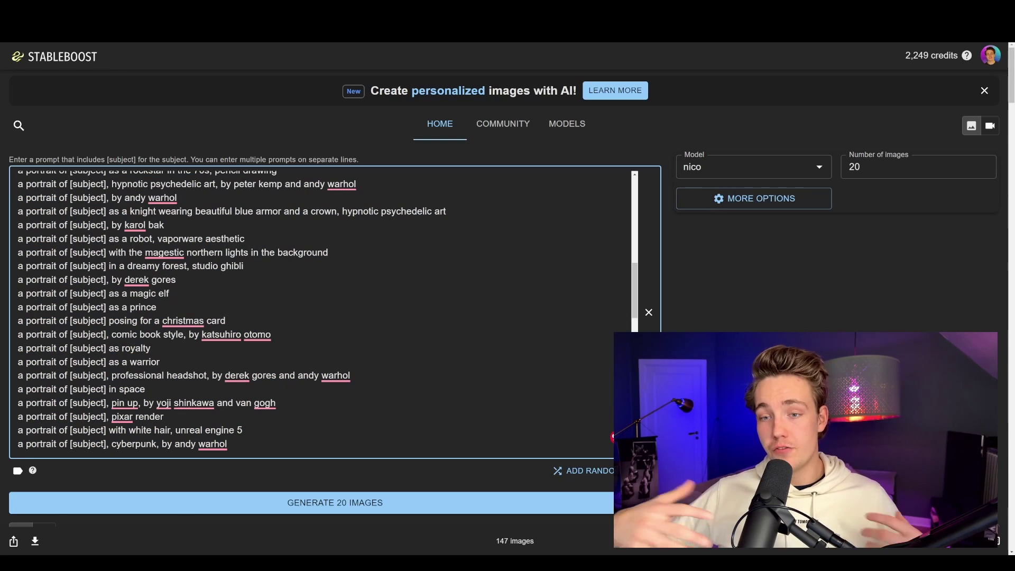
scroll(211, 312, "up", 5)
scroll(317, 311, "up", 2)
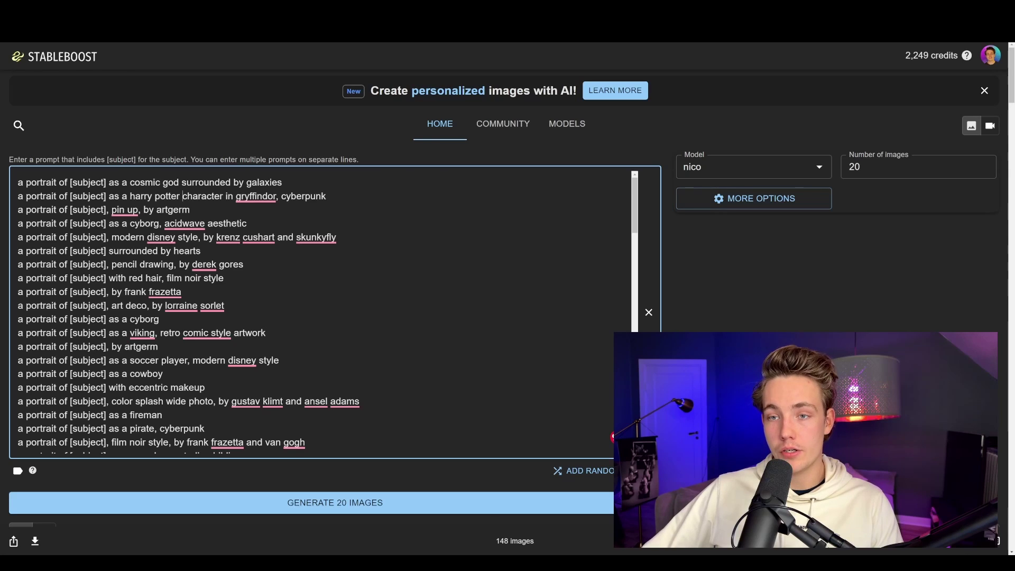
Select the word 'cyberpunk' in the second prompt, then scroll down toward the portrait gallery.
mouse_move(256, 196)
double_click(303, 196)
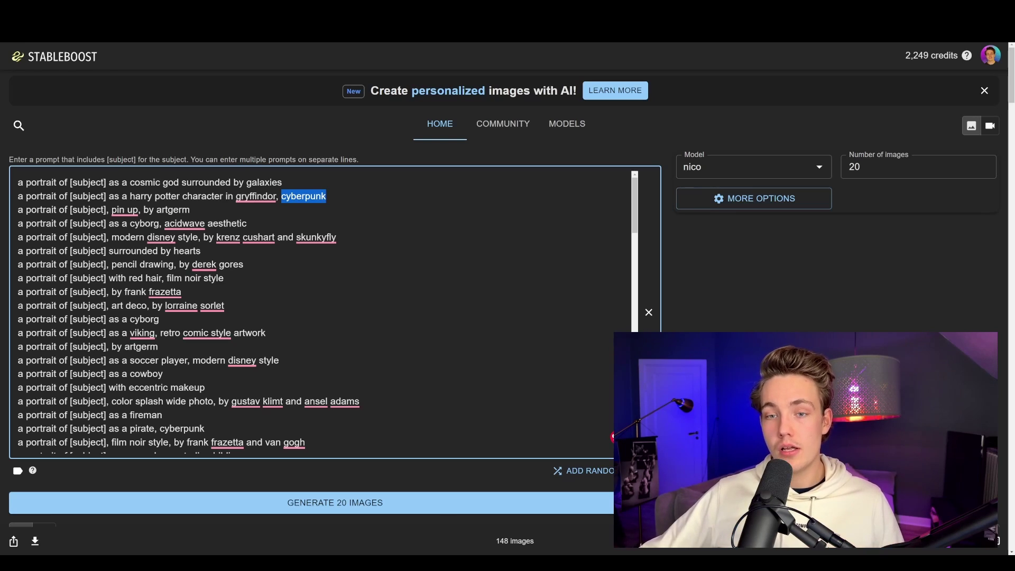
scroll(612, 437, "down", 4)
scroll(317, 312, "down", 3)
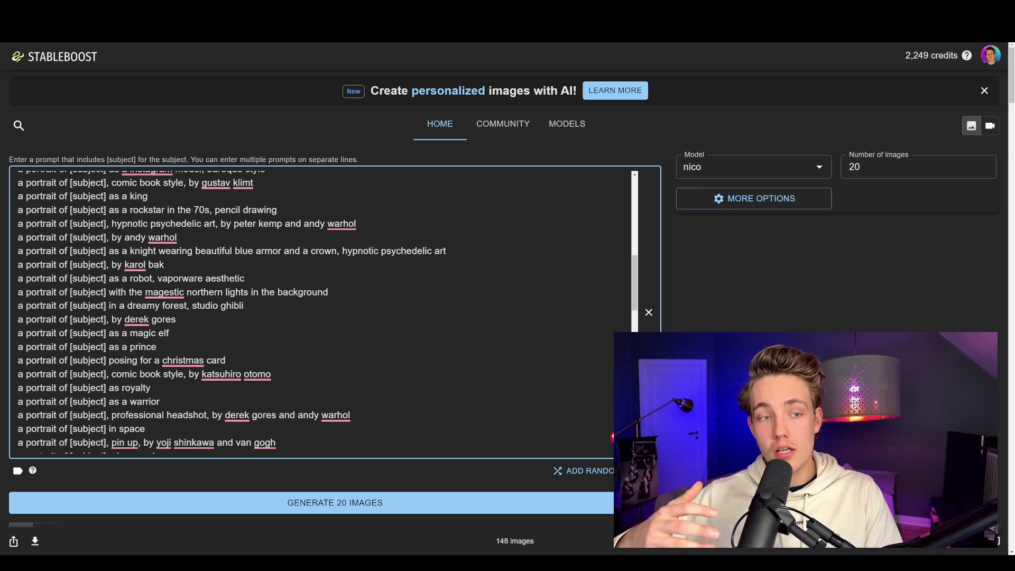
scroll(317, 312, "down", 10)
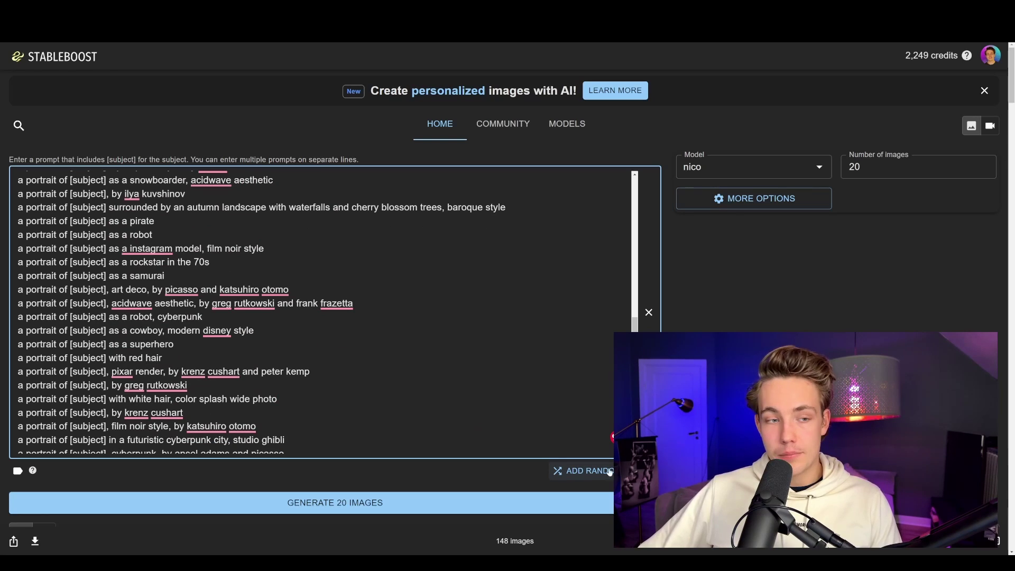
scroll(583, 477, "down", 3)
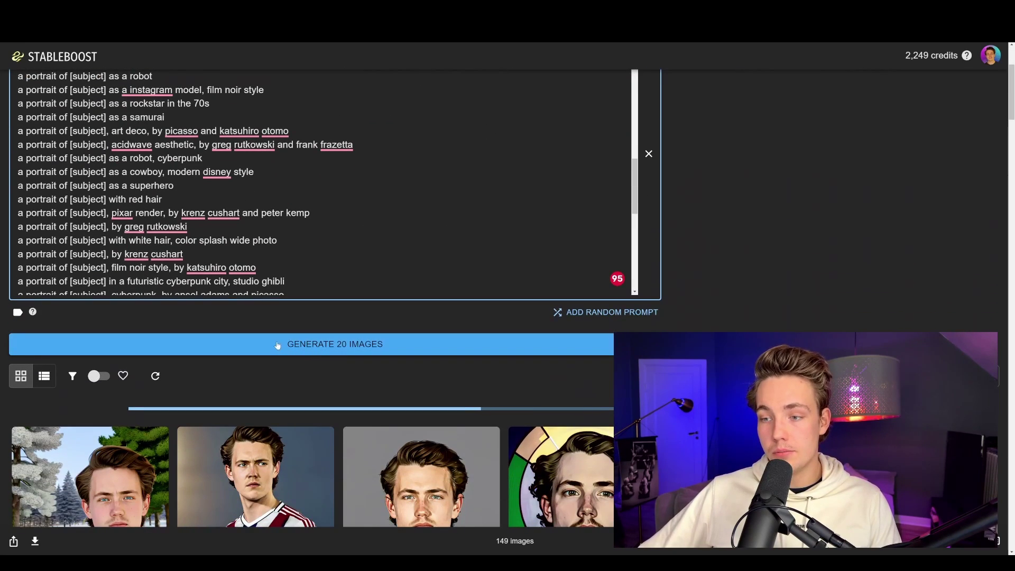
Scroll down the gallery and check portrait prompts such as soccer player and army general.
scroll(356, 335, "down", 2)
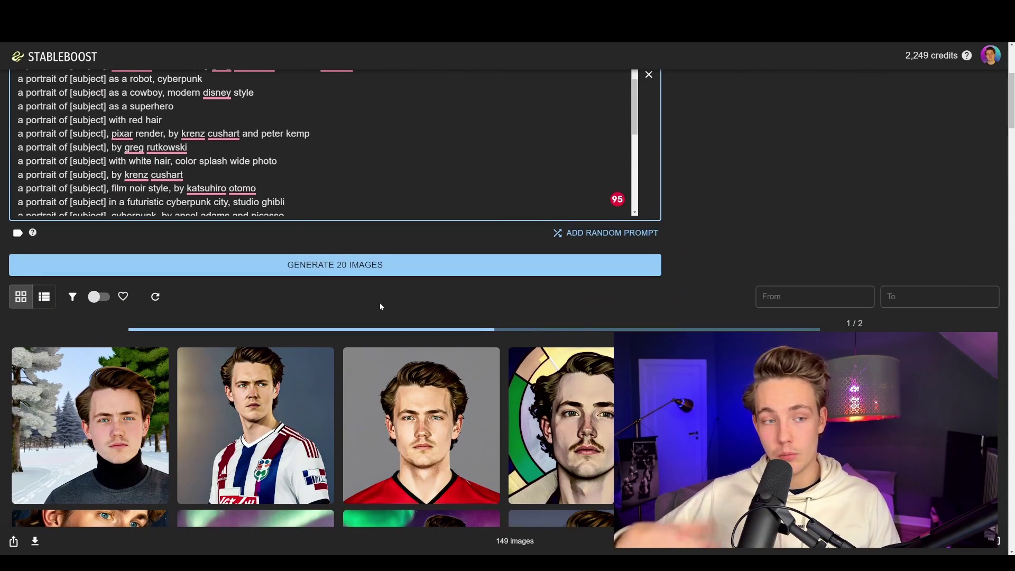
scroll(381, 304, "down", 1)
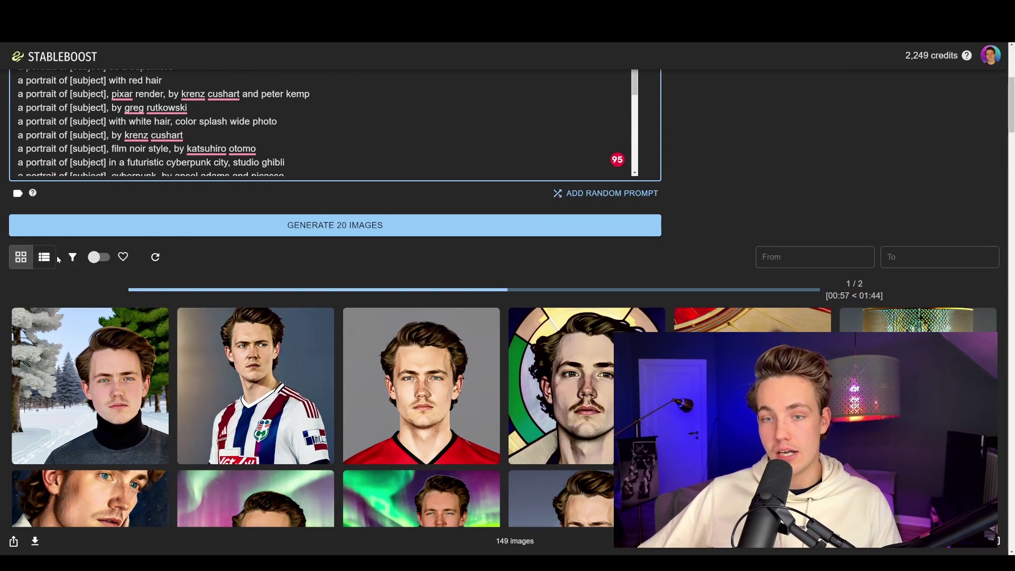
scroll(333, 330, "down", 2)
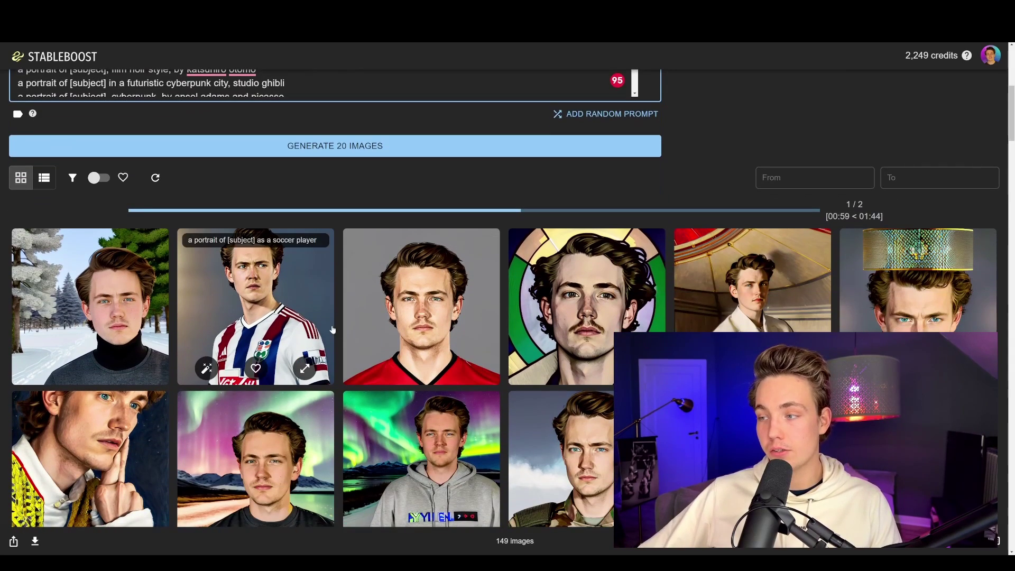
scroll(333, 329, "down", 1)
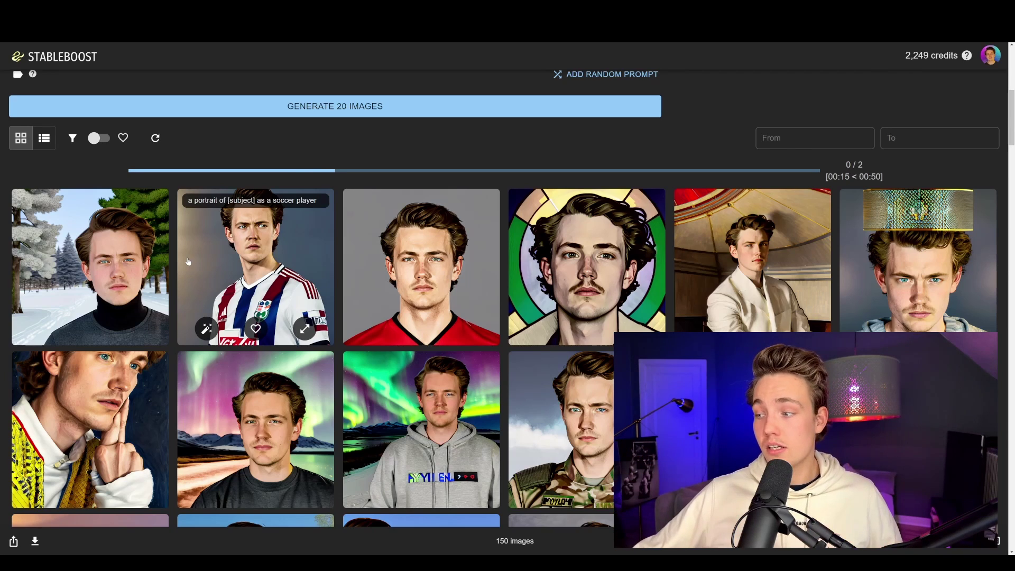
scroll(611, 410, "down", 1)
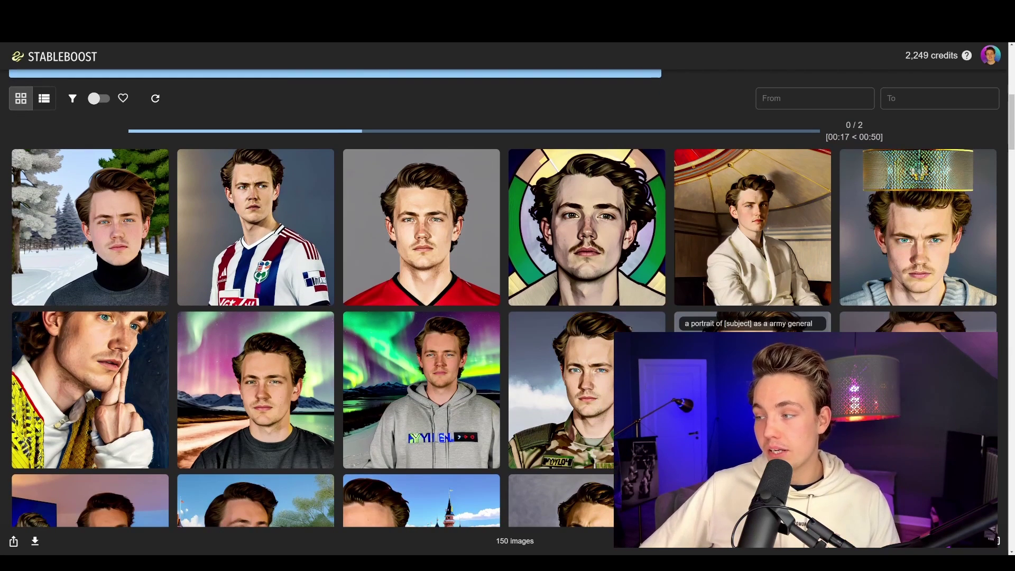
scroll(739, 296, "down", 2)
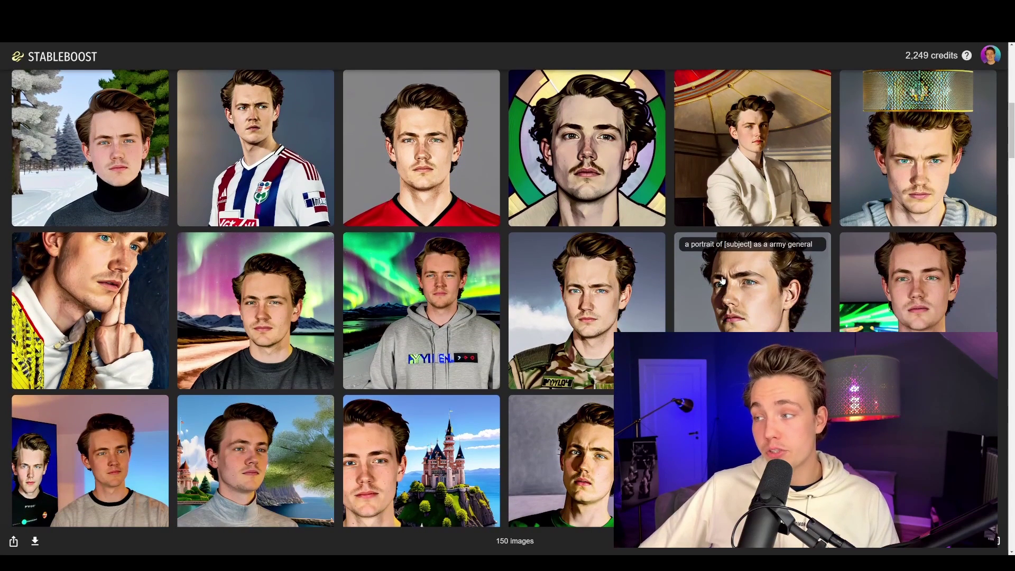
scroll(739, 275, "down", 2)
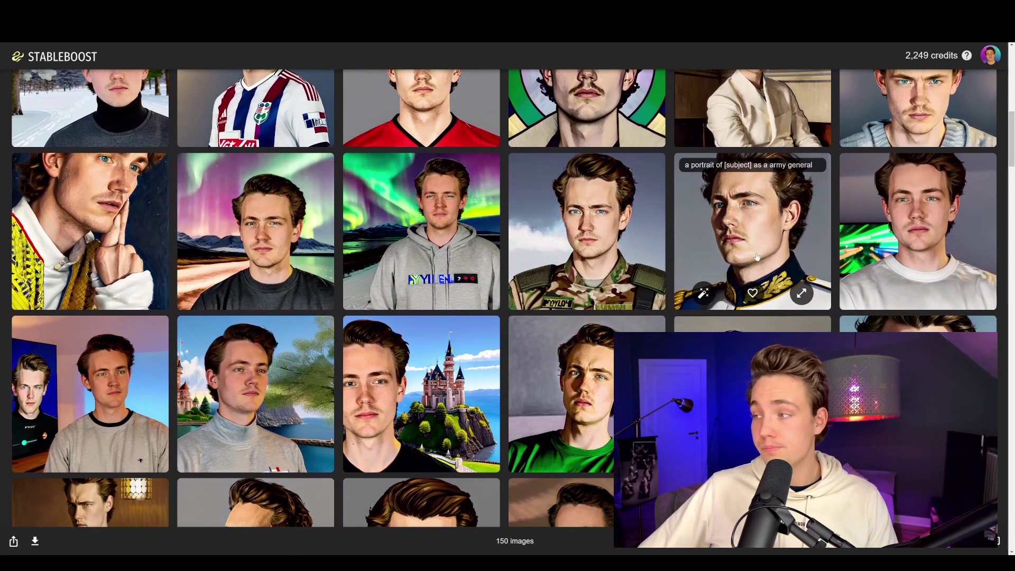
mouse_move(910, 248)
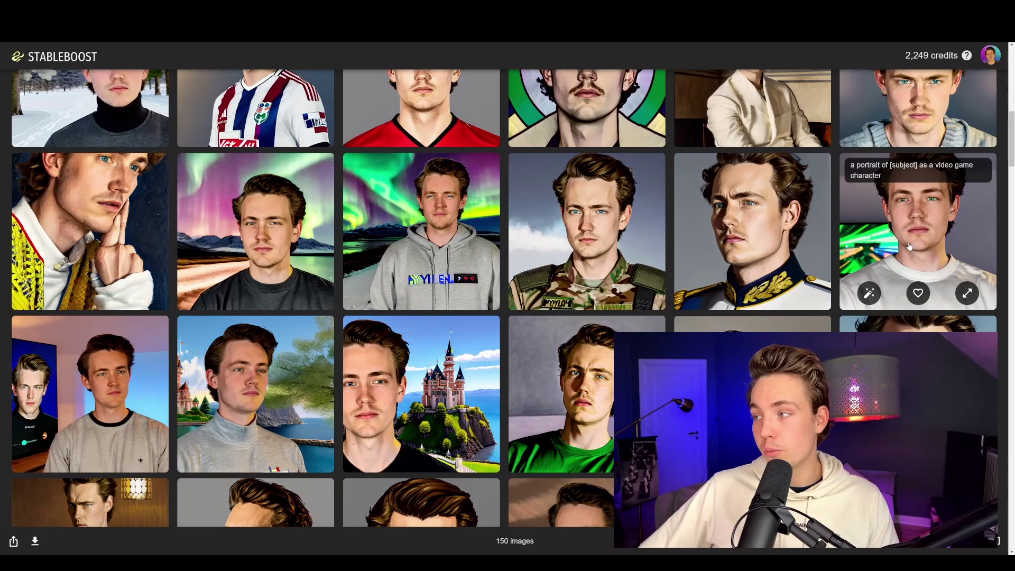
mouse_move(603, 217)
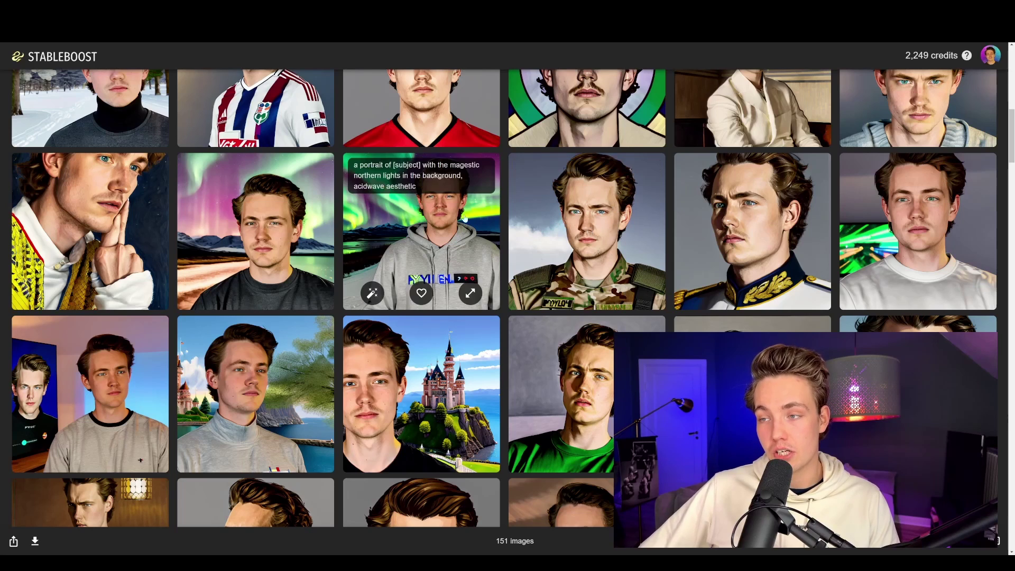
Open the army general portrait full-size with its 2048 x 2048, 150 steps, seed 6281 details.
mouse_move(267, 221)
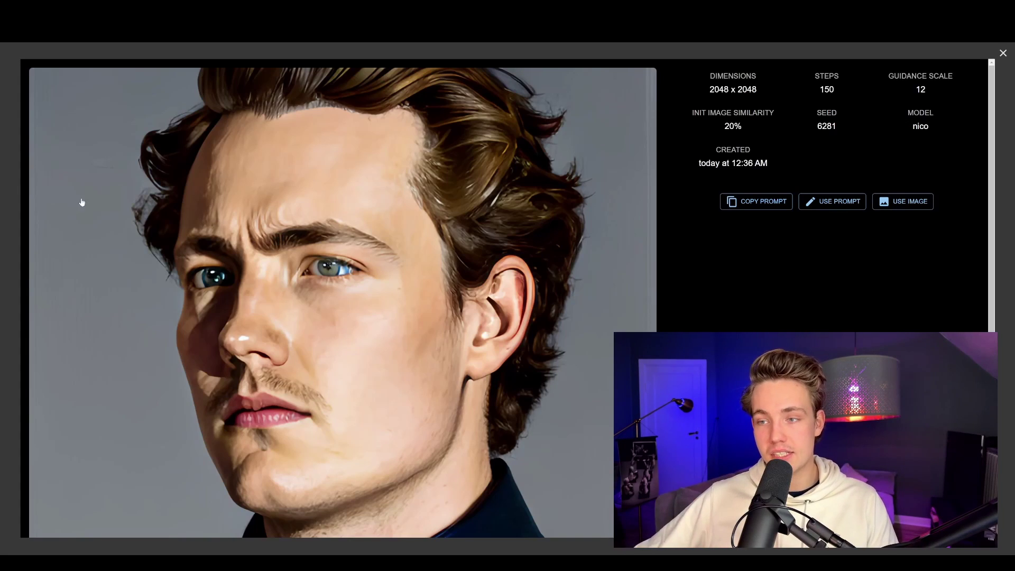